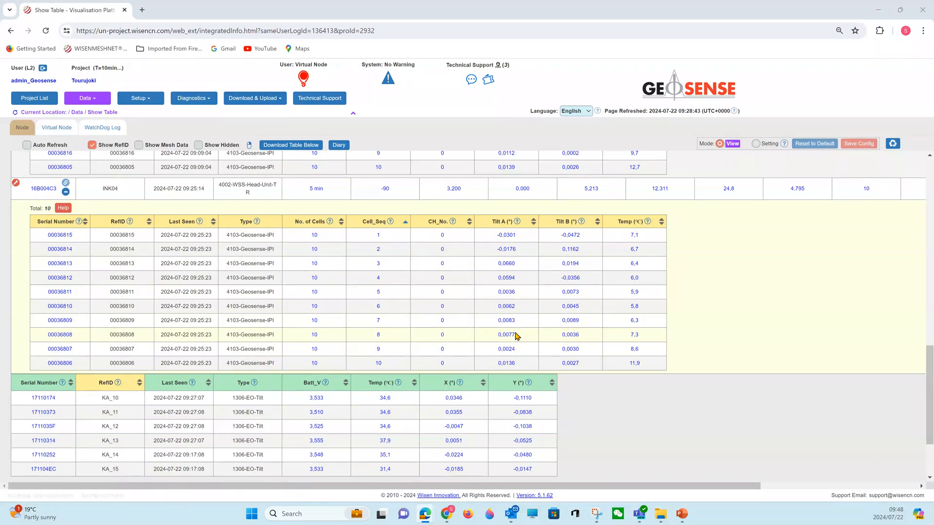
# - Open the Tilt A plot of node 00036815 and plot it together with nodes 00036806 to 00036814
pyautogui.click(505, 236)
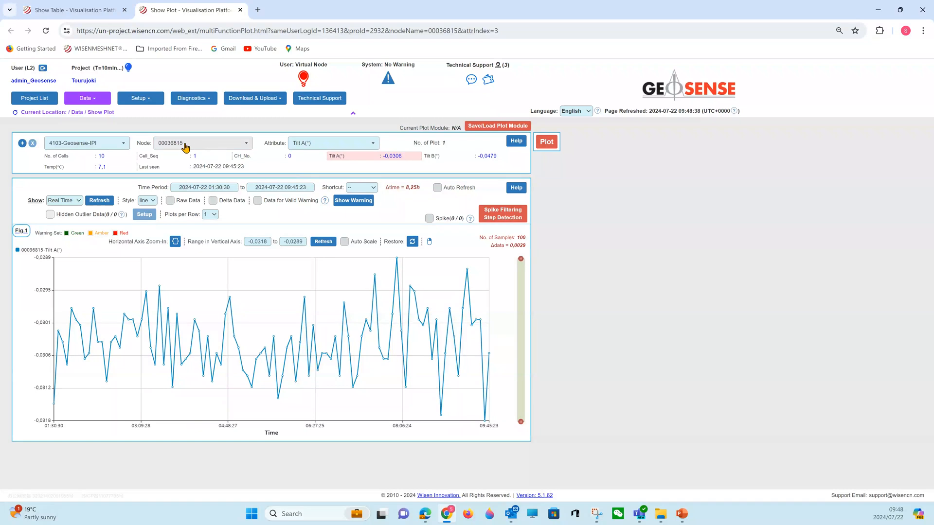
pyautogui.click(185, 145)
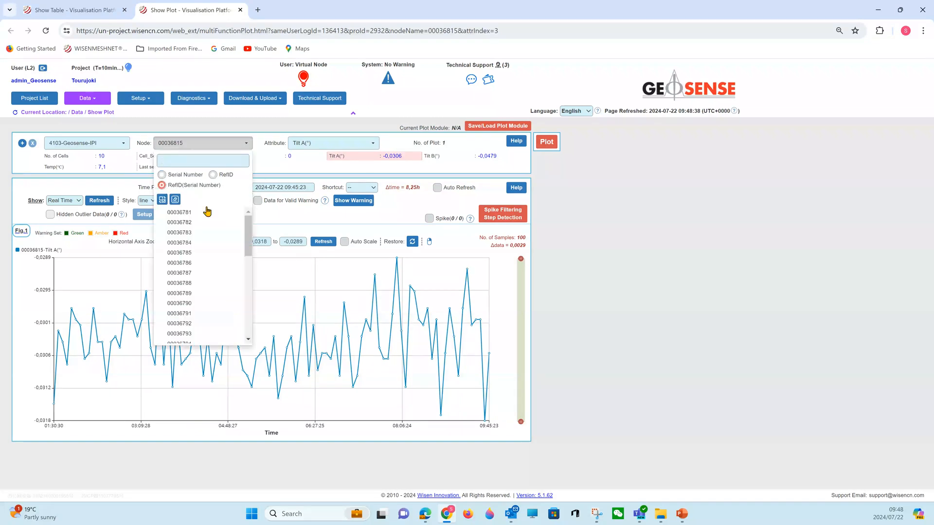
pyautogui.scroll(-5, 207, 257)
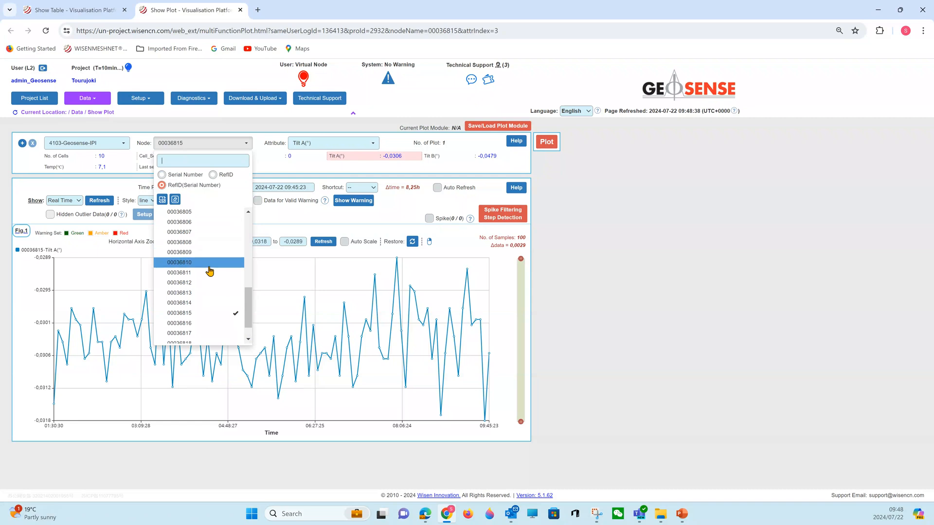
pyautogui.click(200, 304)
pyautogui.click(198, 294)
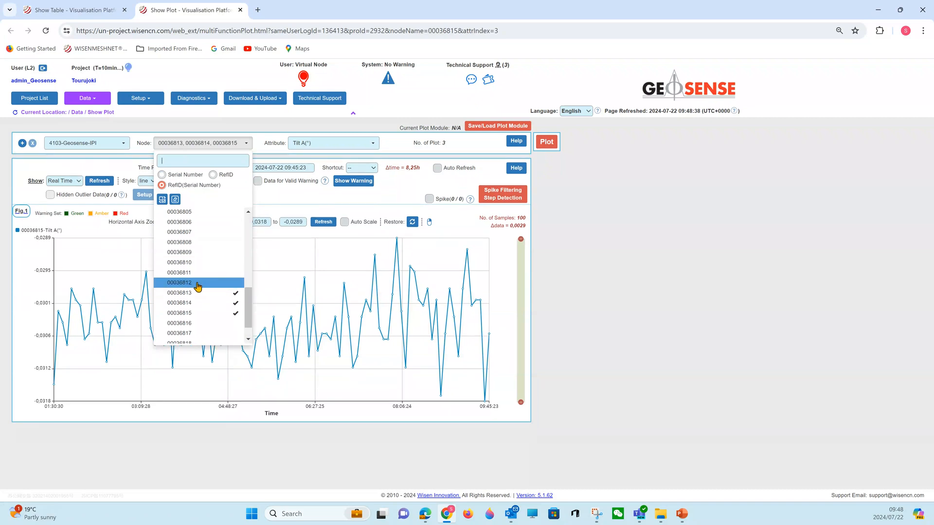
pyautogui.click(198, 284)
pyautogui.click(199, 273)
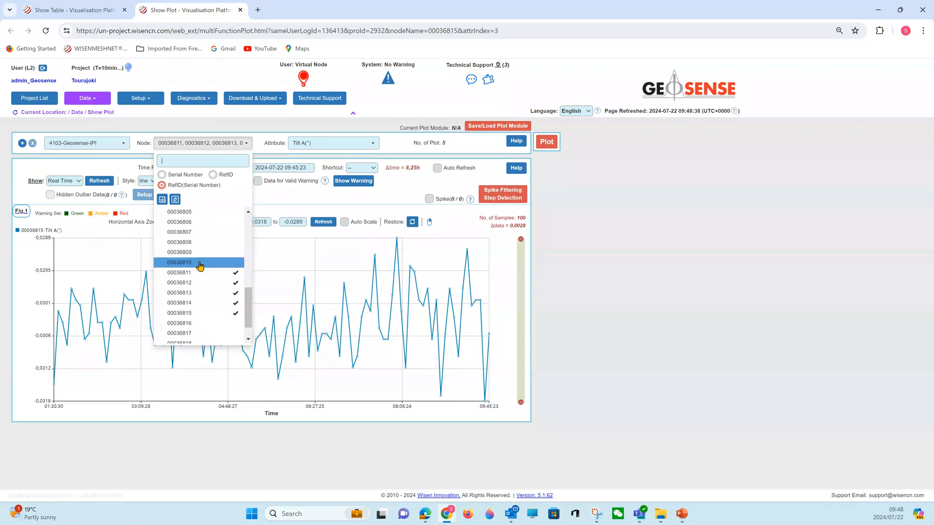
pyautogui.click(199, 263)
pyautogui.click(201, 253)
pyautogui.click(202, 243)
pyautogui.click(204, 233)
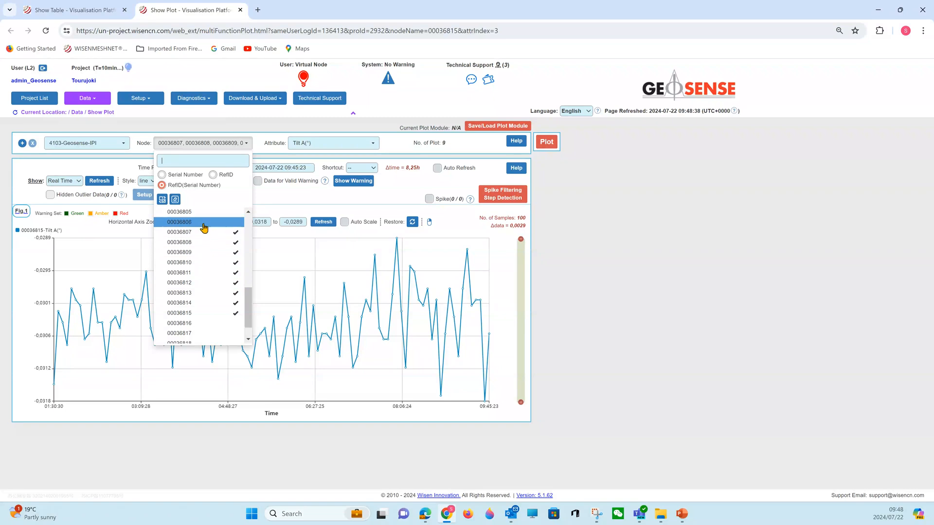
pyautogui.click(204, 228)
pyautogui.click(547, 146)
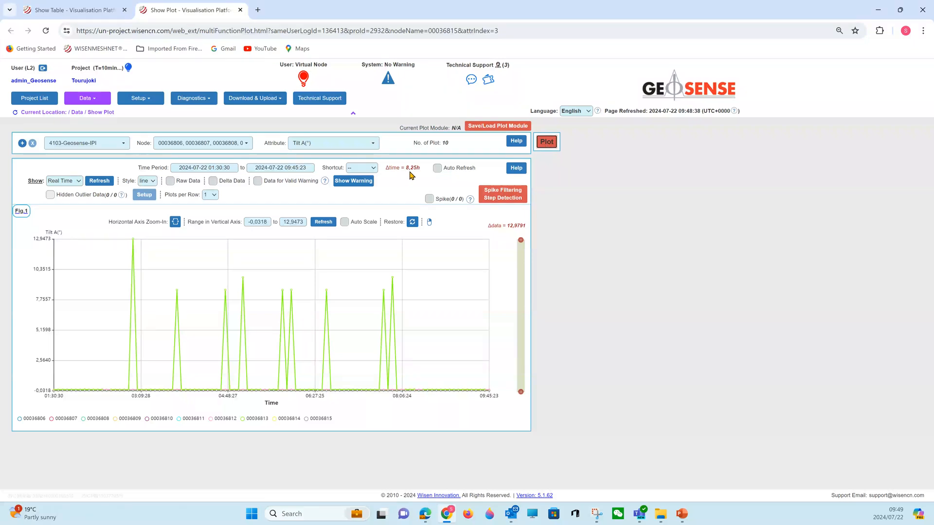
pyautogui.click(372, 169)
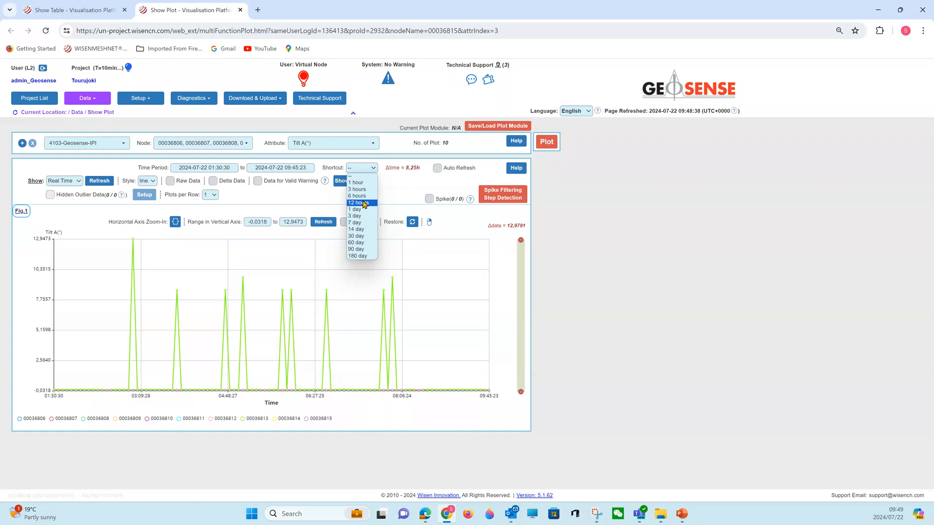
pyautogui.click(705, 245)
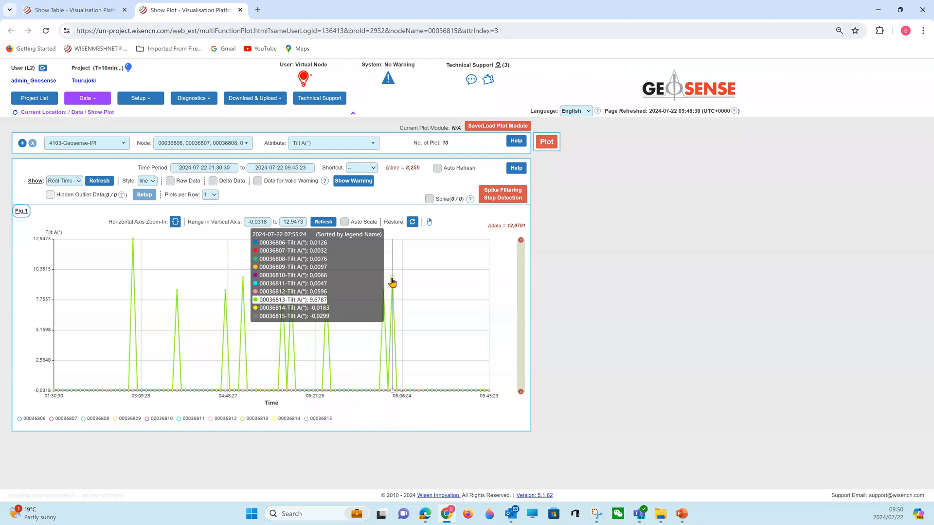
# - Read the Spike Filtering & Step Detection instructions comparing spike filtering, step detection and warnings, and close them
pyautogui.click(504, 196)
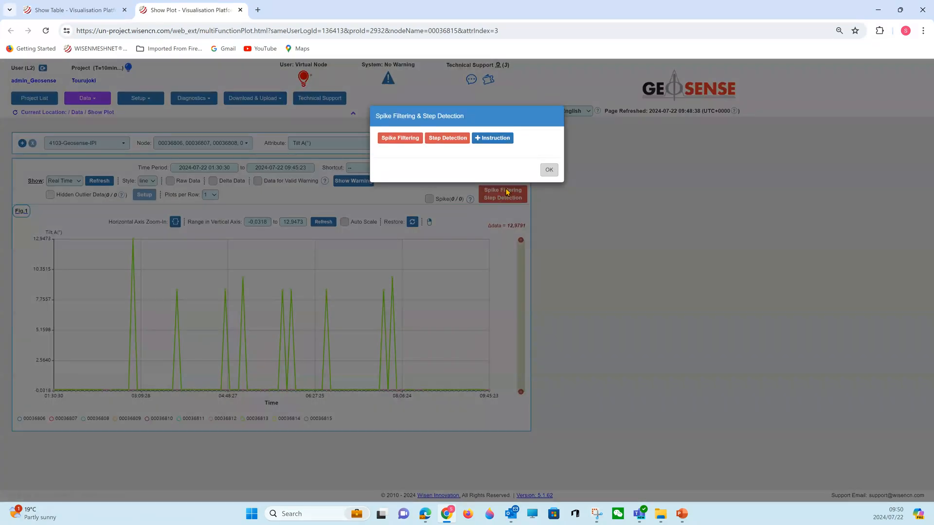
pyautogui.click(501, 140)
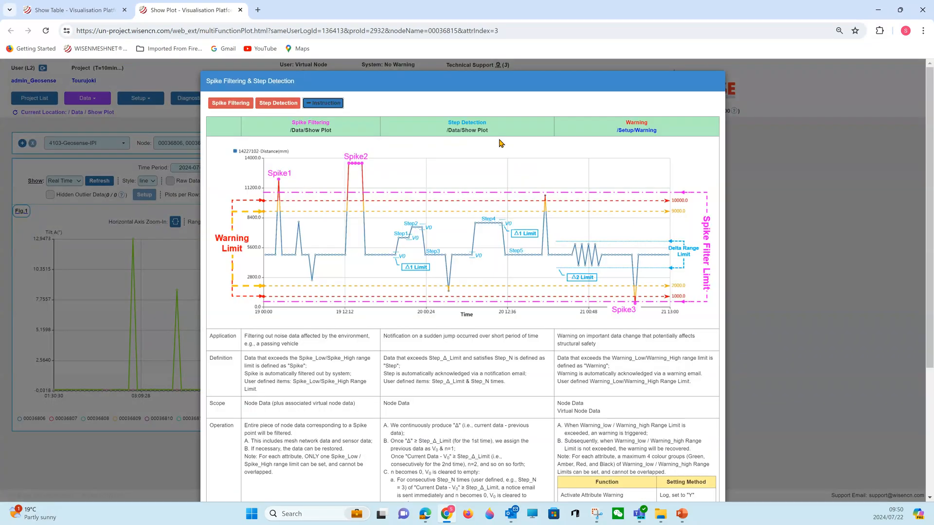
pyautogui.scroll(-1, 480, 323)
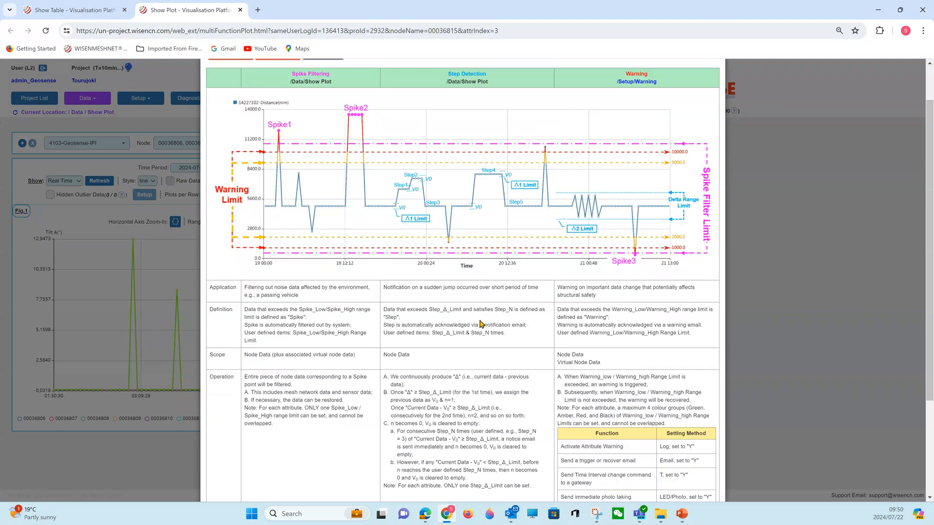
pyautogui.scroll(-1, 480, 323)
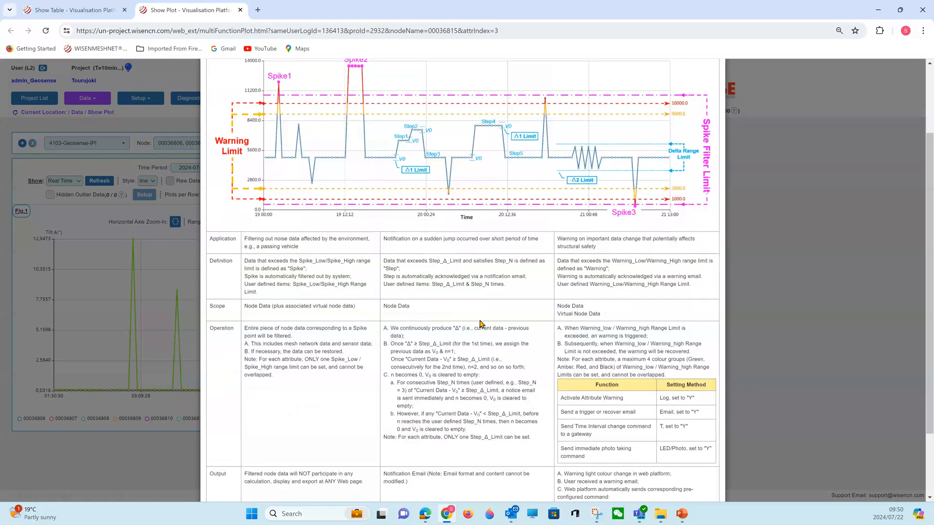
pyautogui.scroll(1, 484, 344)
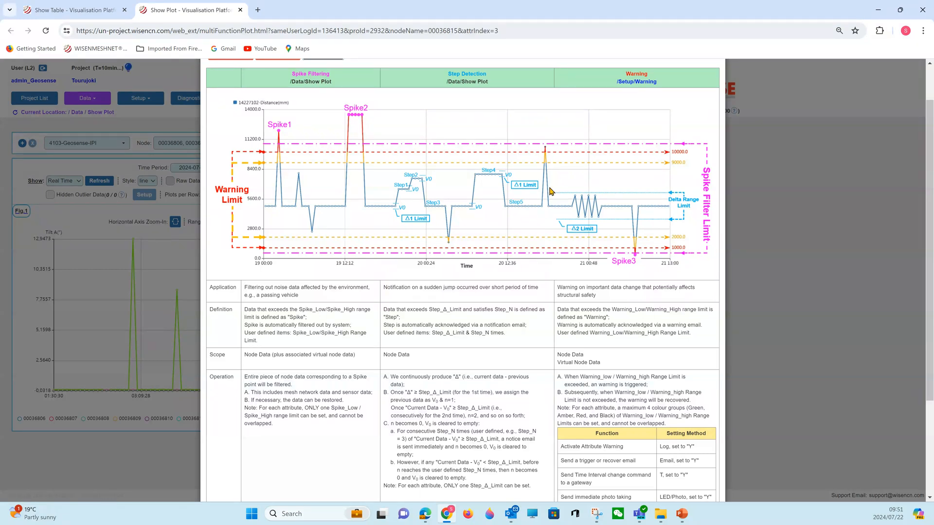
pyautogui.scroll(-3, 535, 341)
pyautogui.click(712, 475)
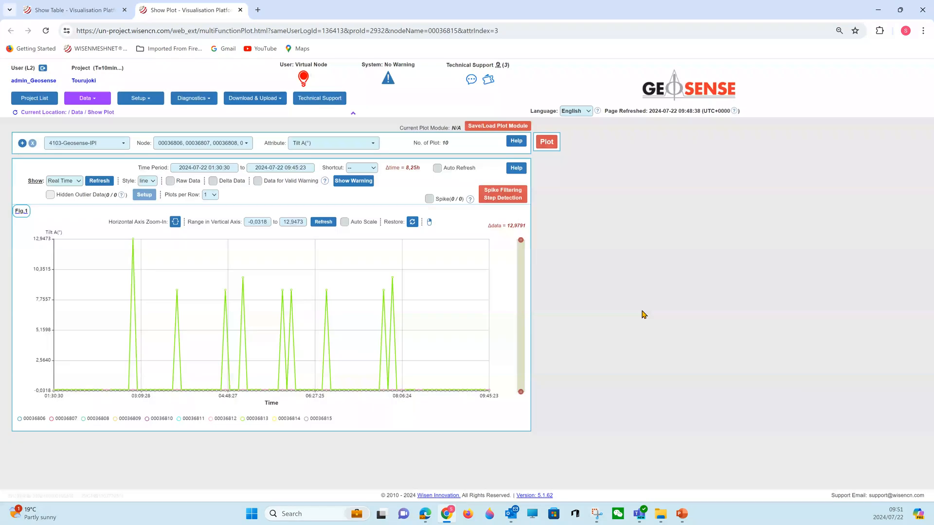
# - Open Spike Filtering for the plotted nodes in Setting mode and include the Tilt B attribute alongside Tilt A
pyautogui.click(510, 196)
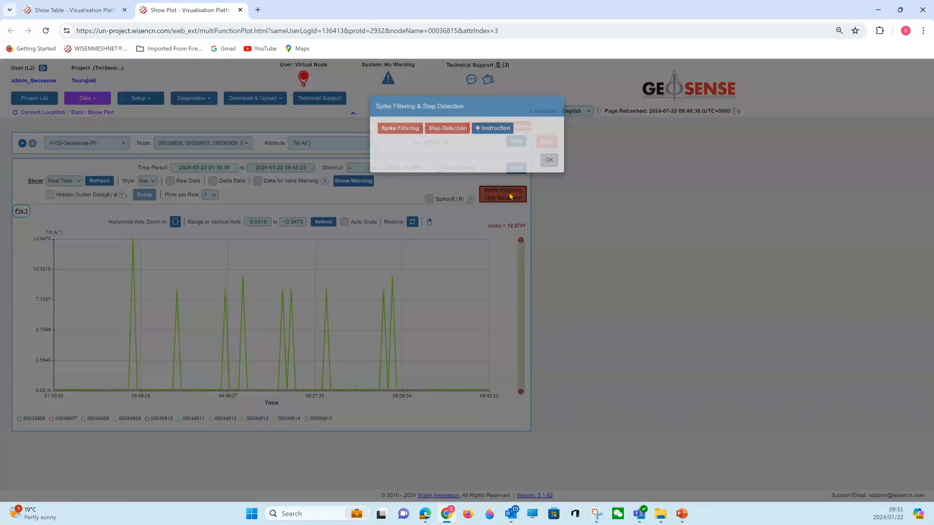
pyautogui.click(398, 140)
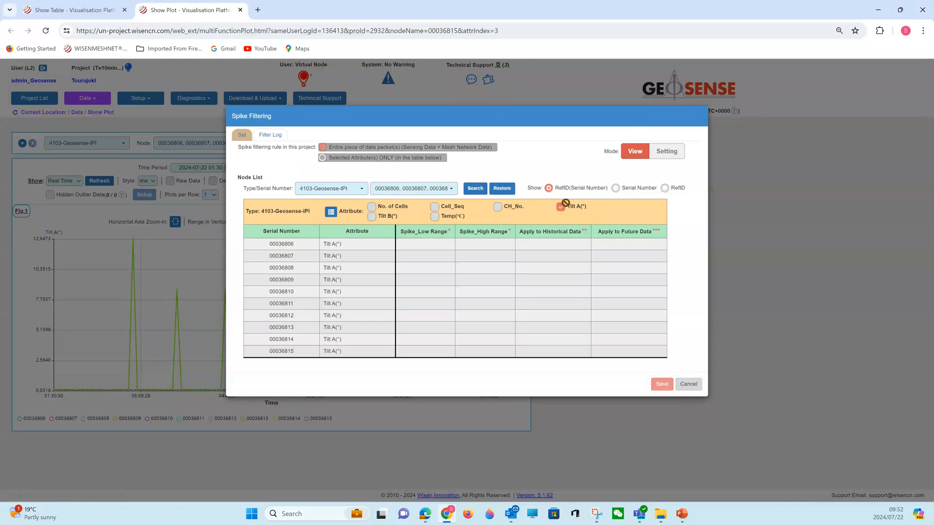
pyautogui.click(666, 153)
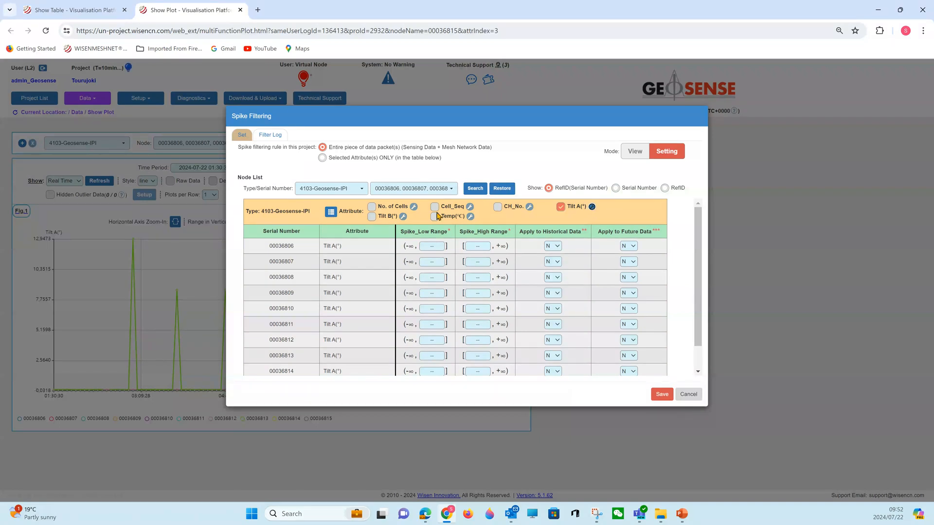
pyautogui.click(378, 220)
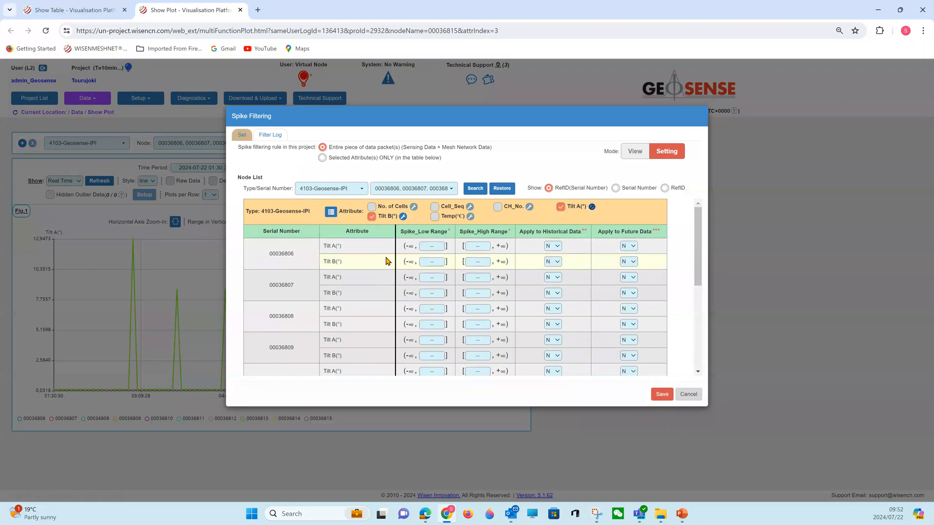
# - Set the Tilt A multi-formatting rule to Spike_Low Range -3 and Spike_High Range 3, with historical and future data both set to Y
pyautogui.click(593, 208)
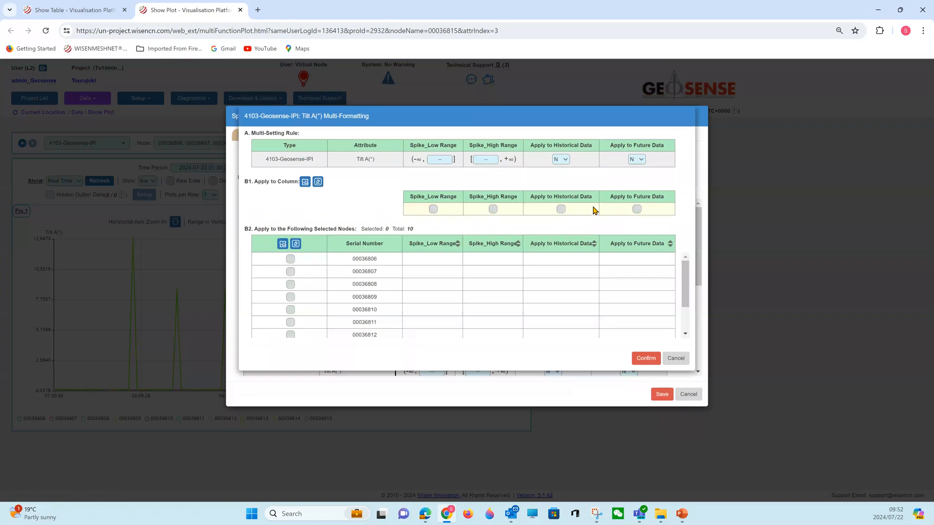
pyautogui.click(439, 159)
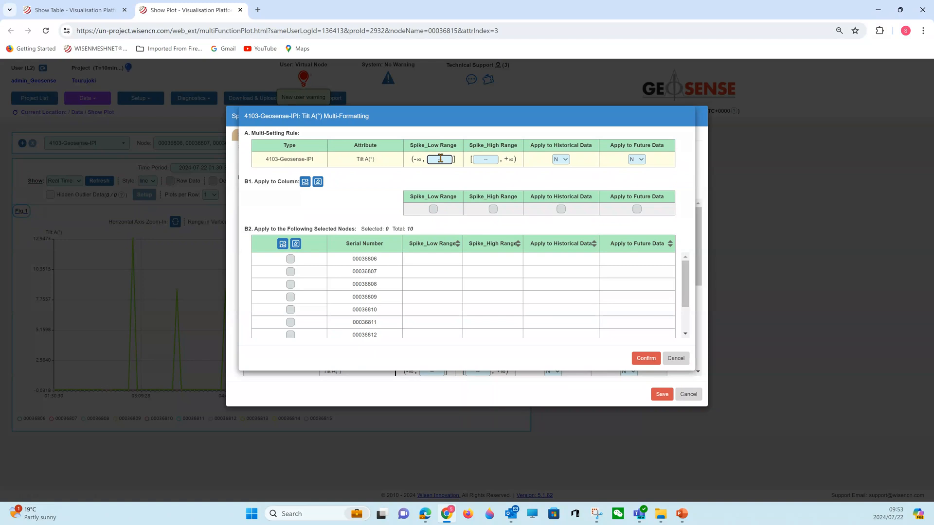
pyautogui.write('-3')
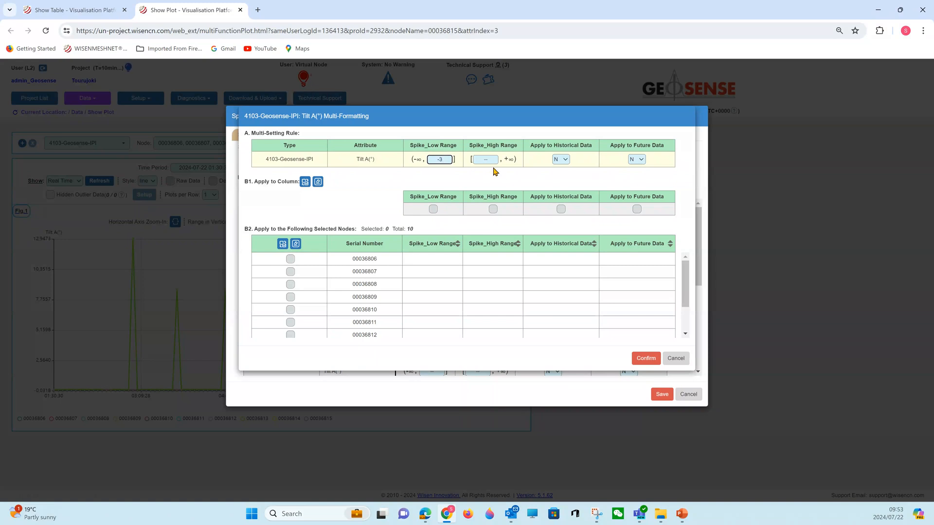
pyautogui.click(489, 159)
pyautogui.write('3')
pyautogui.click(560, 159)
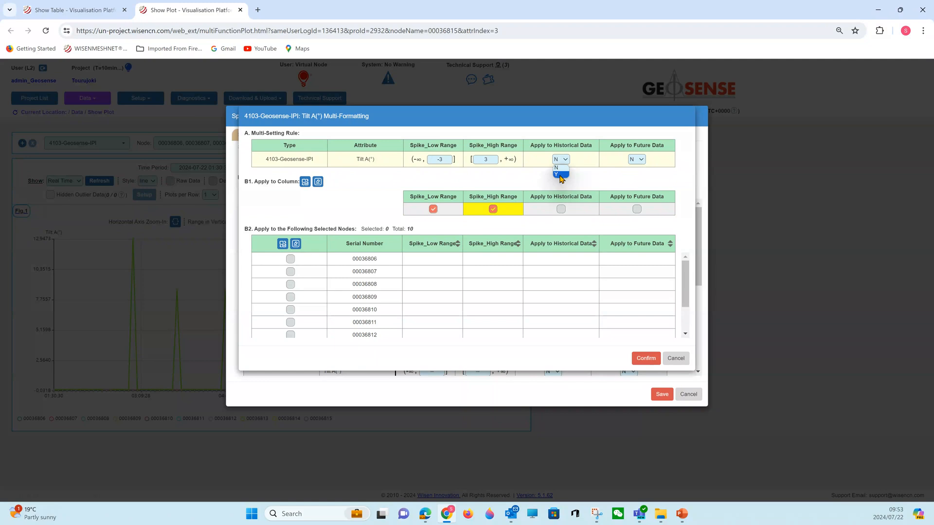
pyautogui.click(561, 174)
pyautogui.click(638, 160)
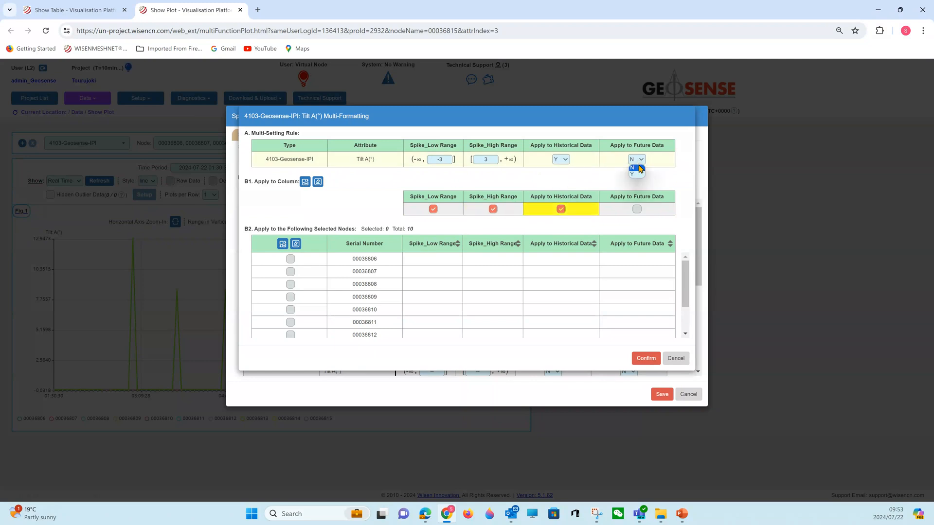
pyautogui.click(637, 175)
# - Apply the Tilt A rule to all ten listed nodes and confirm the modification summary
pyautogui.scroll(-2, 433, 267)
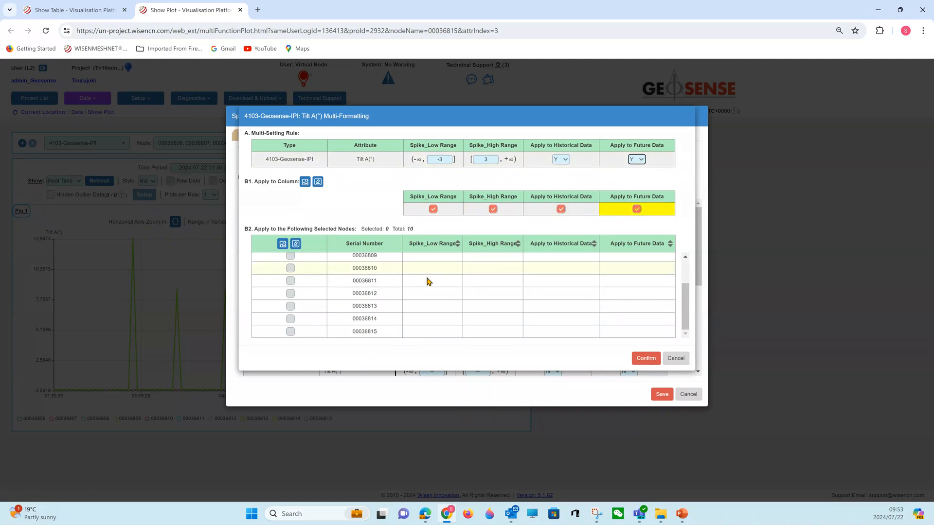
pyautogui.click(283, 244)
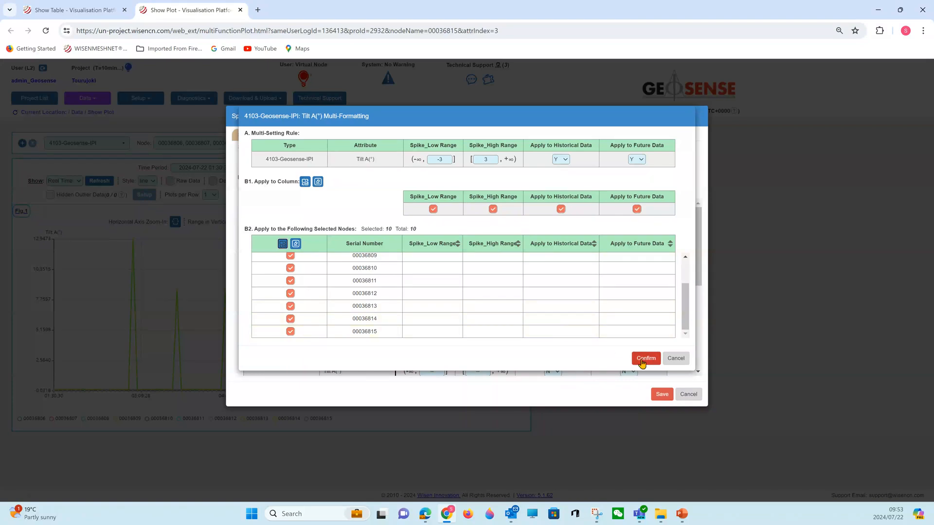
pyautogui.click(646, 360)
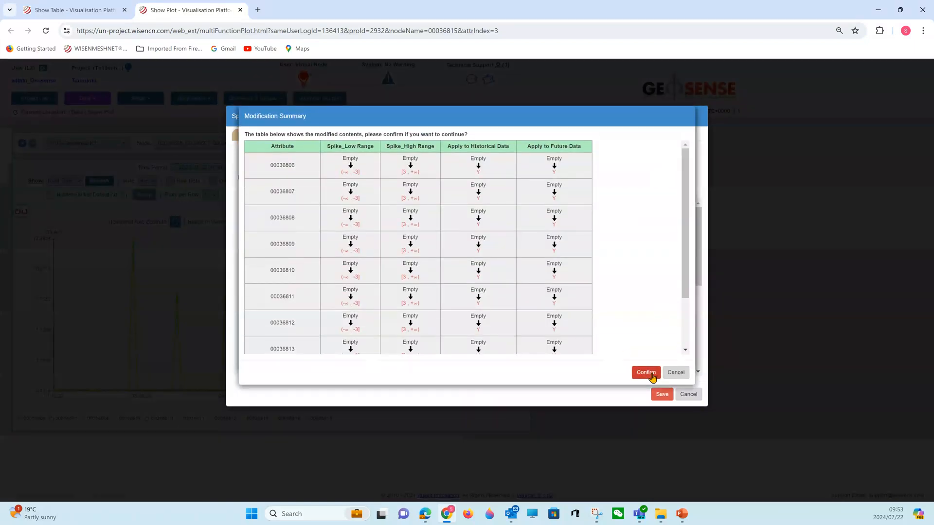
pyautogui.click(647, 372)
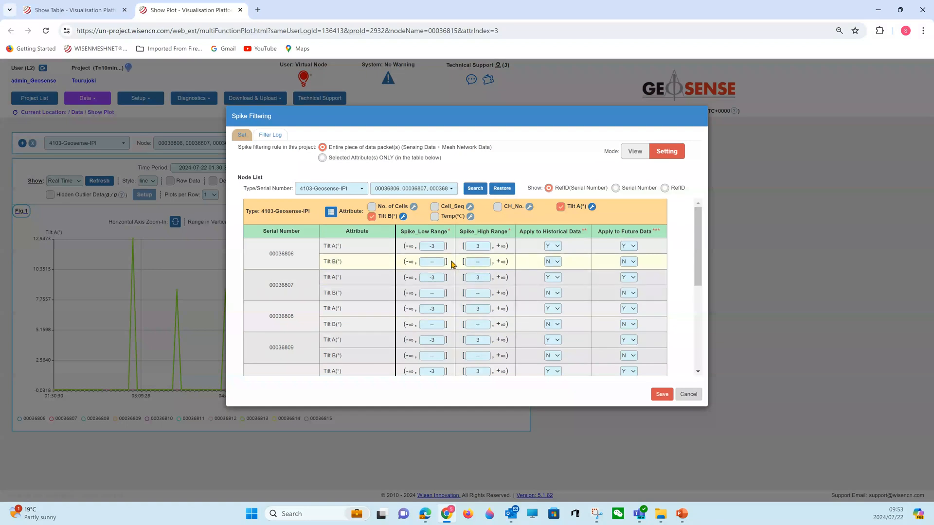
# - Set the Tilt B multi-formatting rule to Spike_Low Range -3 and Spike_High Range 3, with historical and future data both set to Y
pyautogui.click(403, 217)
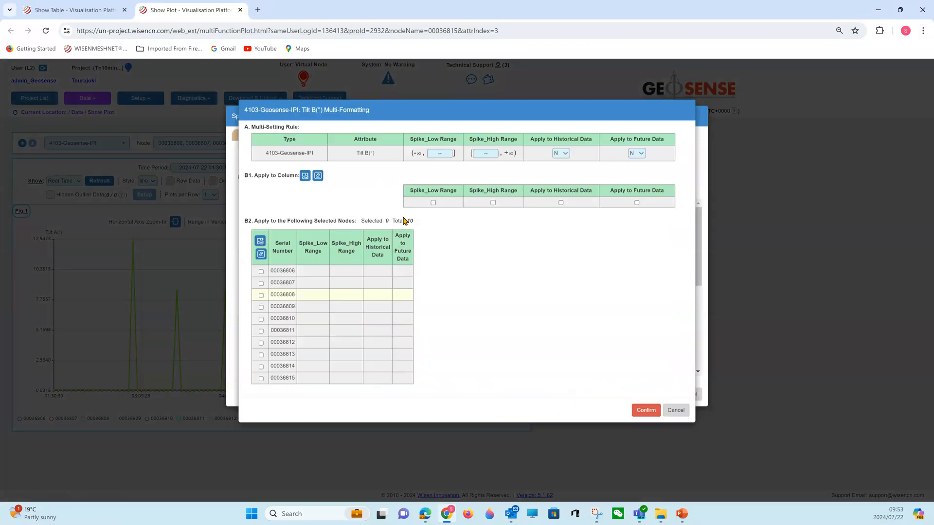
pyautogui.click(436, 159)
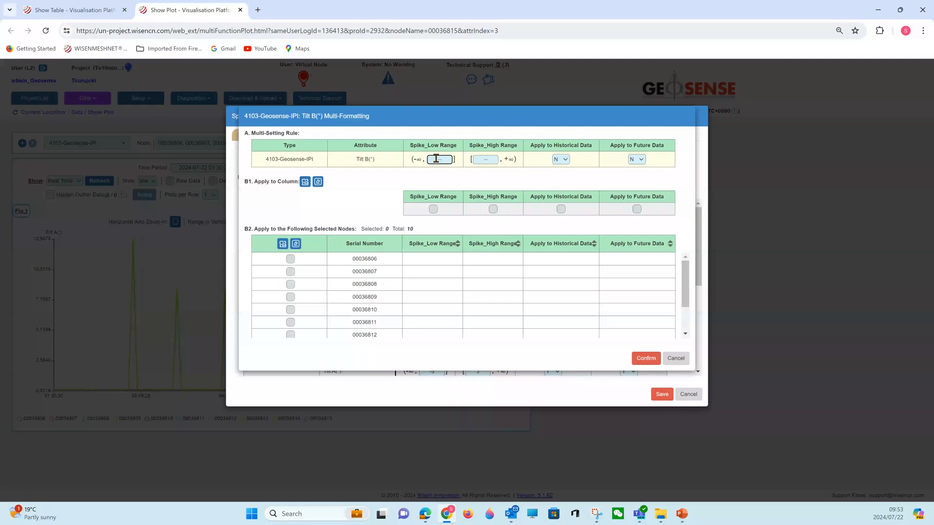
pyautogui.write('-3')
pyautogui.click(482, 159)
pyautogui.write('3')
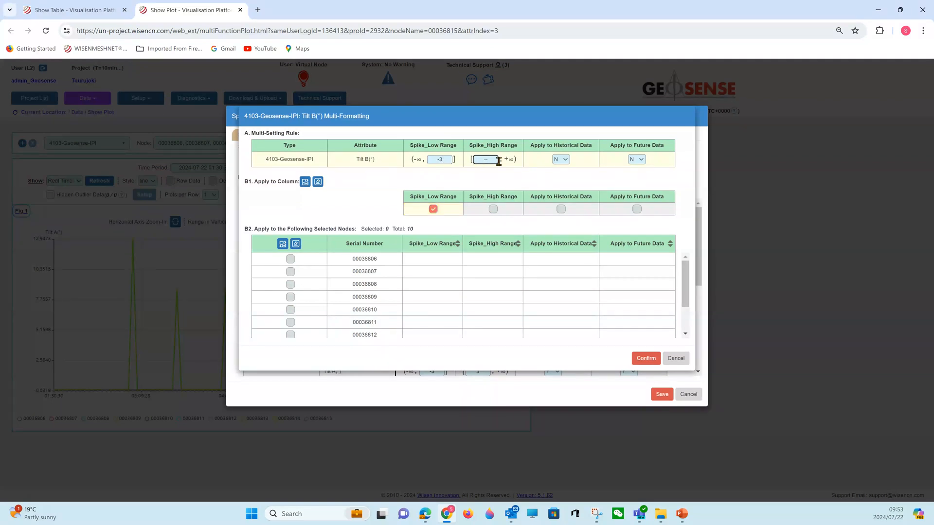
pyautogui.click(560, 159)
pyautogui.click(560, 179)
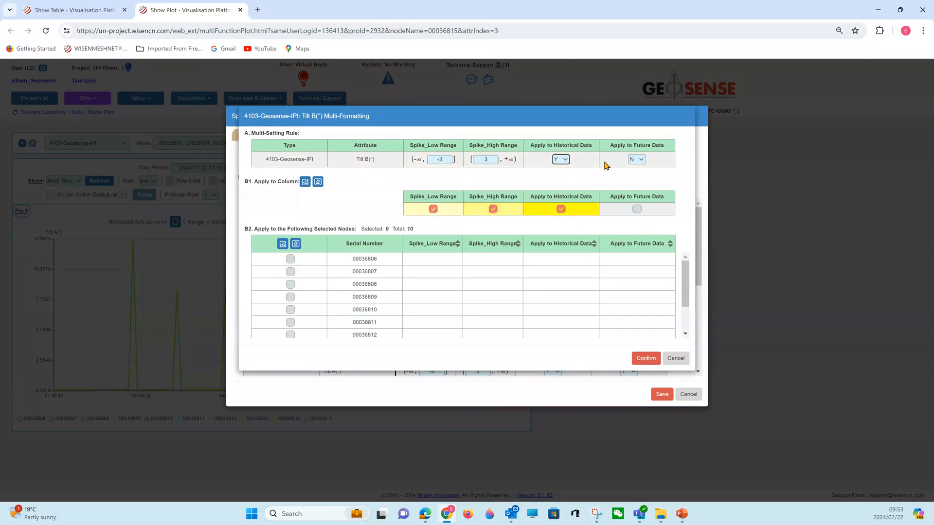
pyautogui.click(641, 159)
pyautogui.click(637, 172)
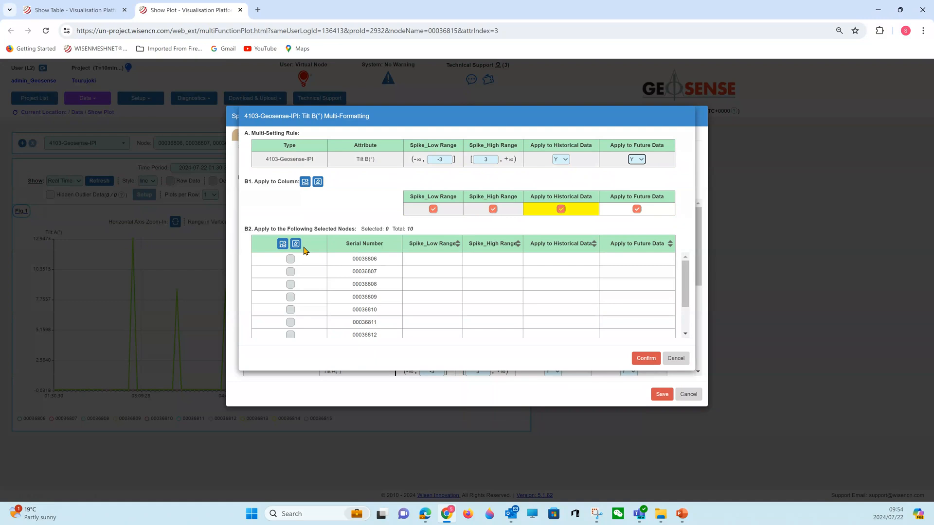
# - Apply the Tilt B rule to all ten listed nodes and confirm the modification summary
pyautogui.click(284, 244)
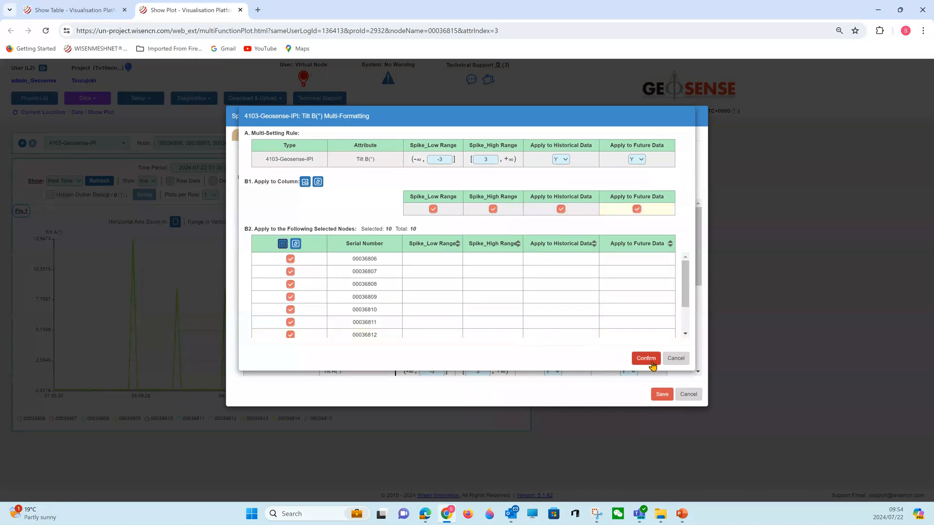
pyautogui.click(652, 363)
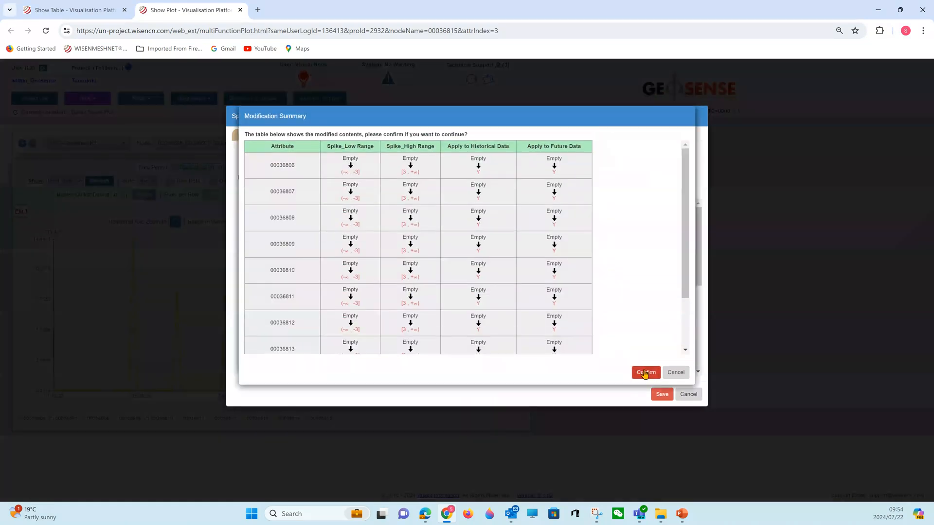
pyautogui.click(646, 373)
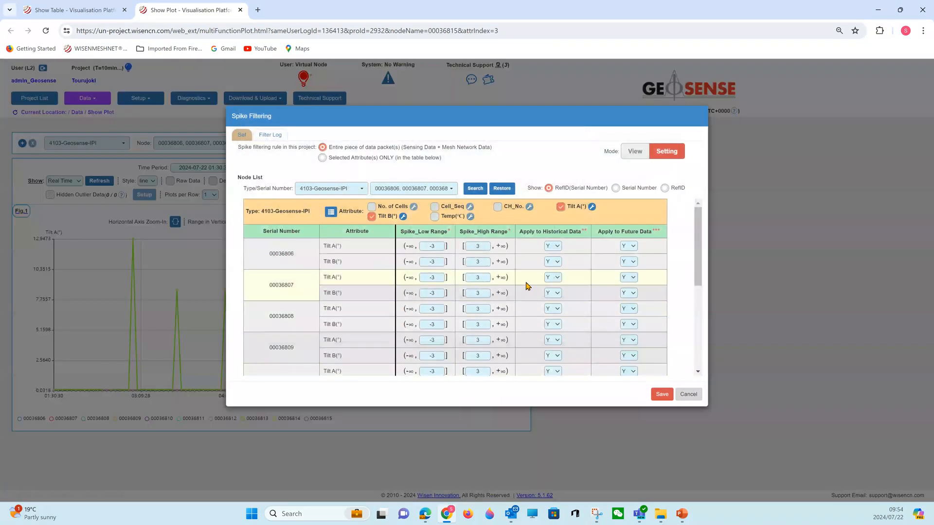
# - Save the spike filtering configuration for Tilt A and Tilt B, complete the final modification summary and close the information message
pyautogui.scroll(-2, 559, 282)
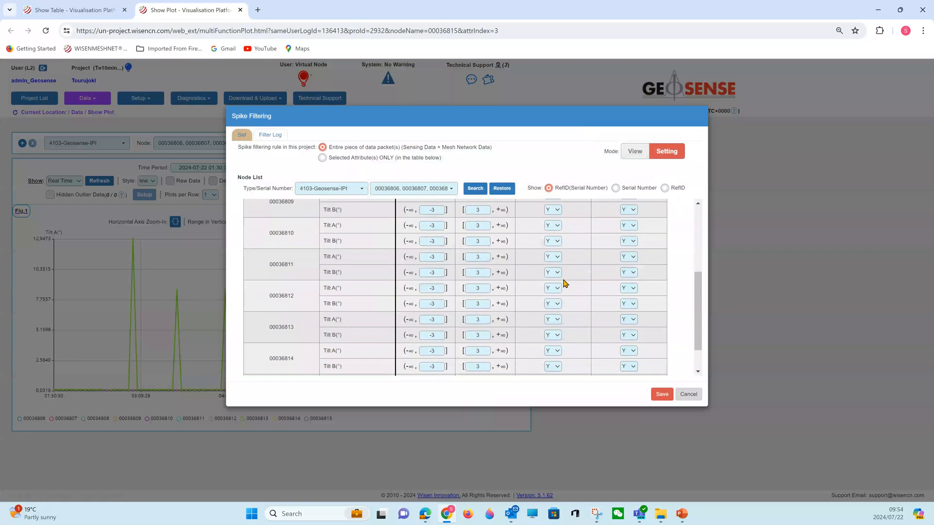
pyautogui.click(660, 398)
pyautogui.click(662, 396)
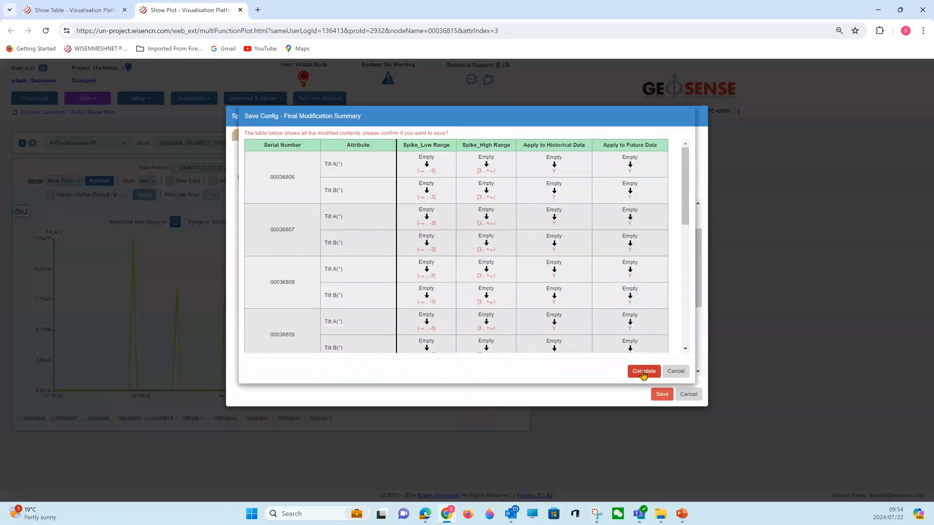
pyautogui.click(643, 373)
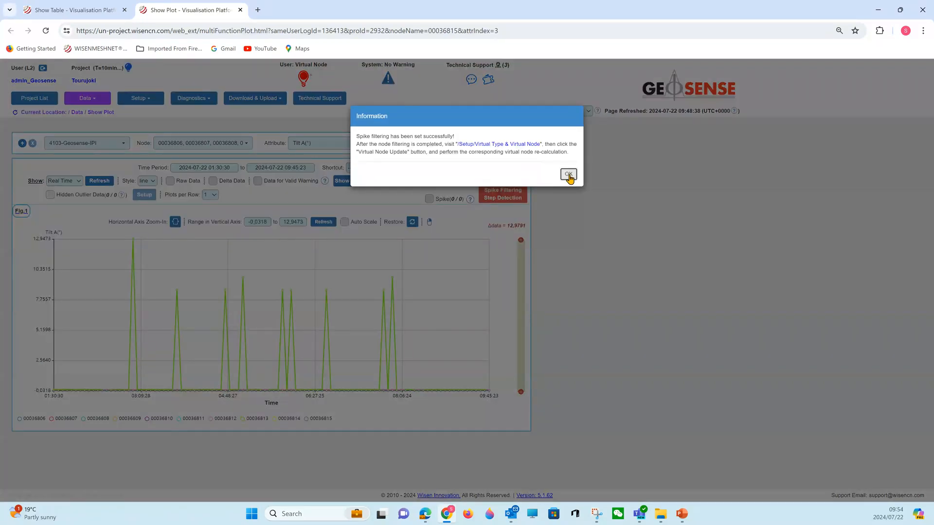
pyautogui.click(568, 175)
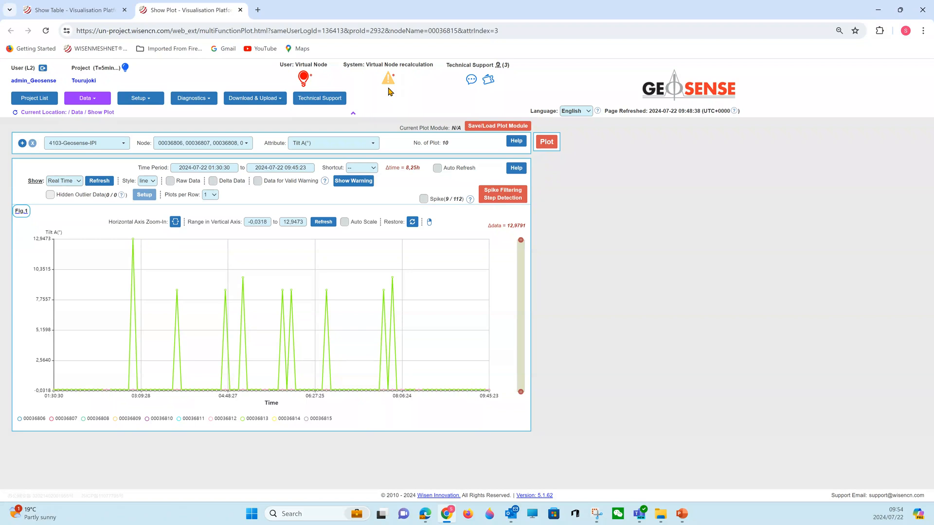
# - Review the saved Tilt A spike filtering limits of the plotted nodes in View and Setting modes, leaving without saving
pyautogui.click(387, 86)
pyautogui.click(503, 199)
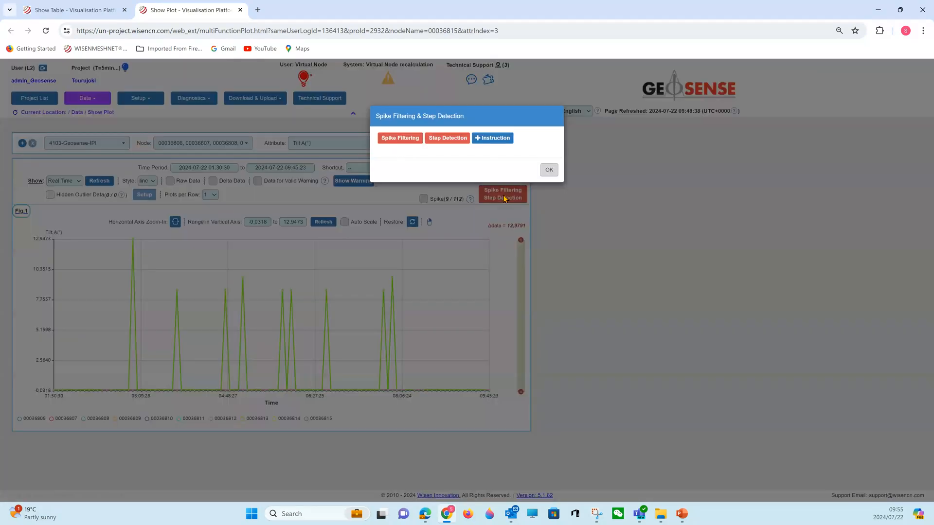
pyautogui.click(401, 139)
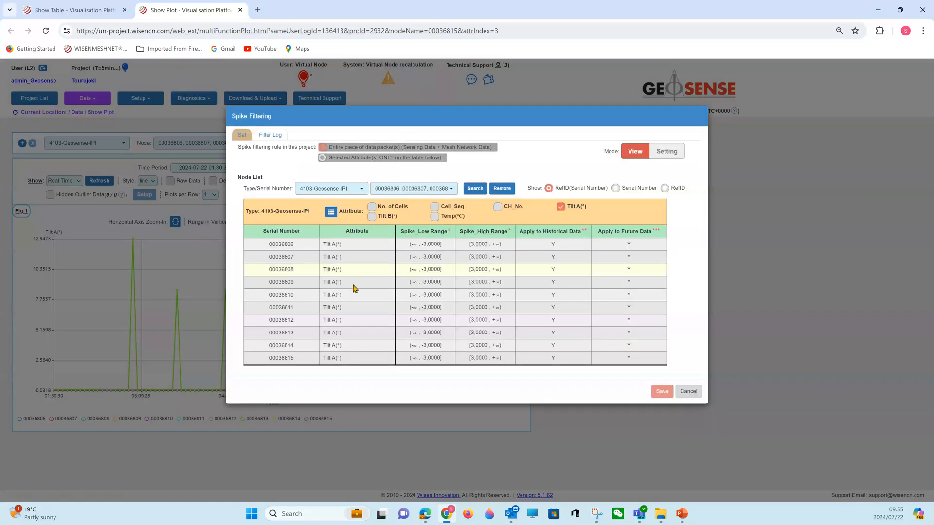
pyautogui.click(667, 154)
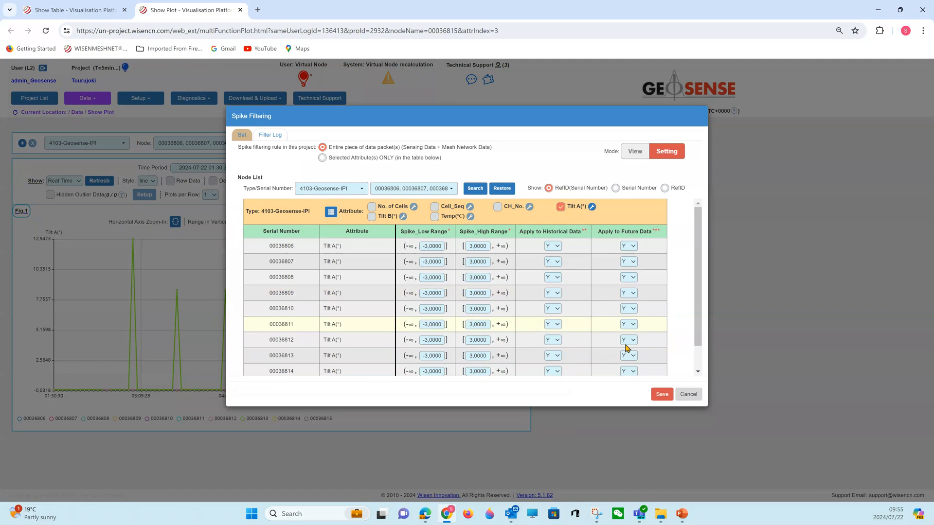
pyautogui.click(688, 395)
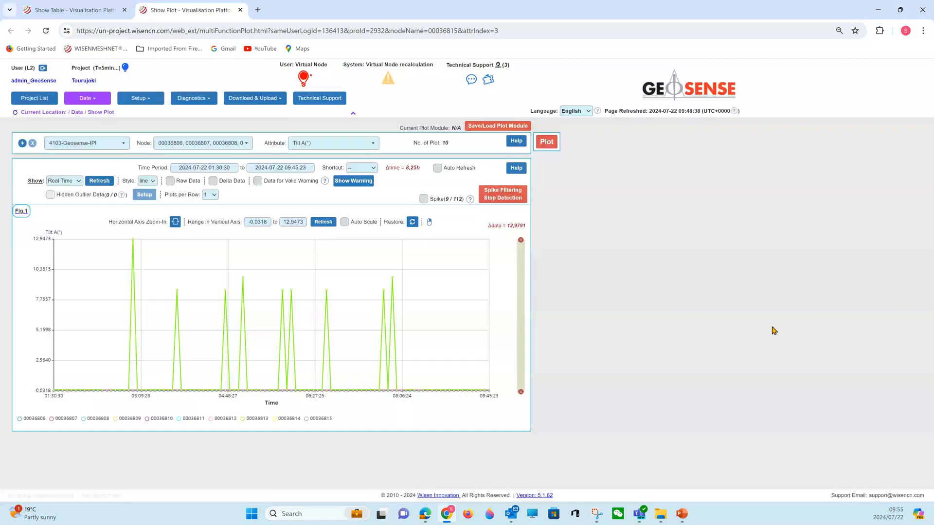